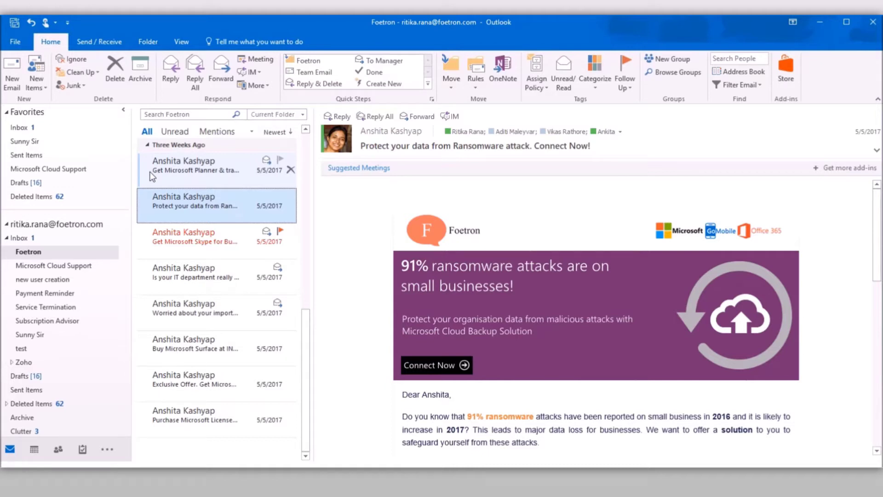
- Select the next message, the Skype for Business offer email, for the reading pane
{"action": "key", "text": "Down"}
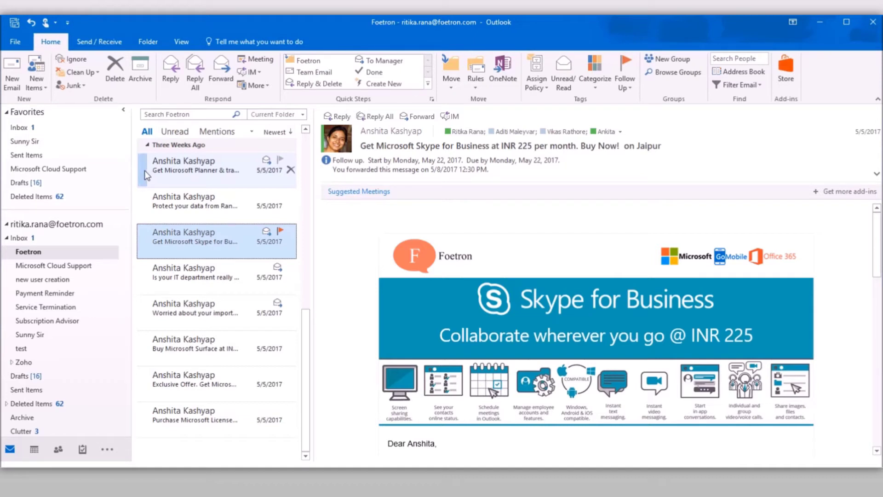
{"action": "mouse_move", "coordinate": [58, 449]}
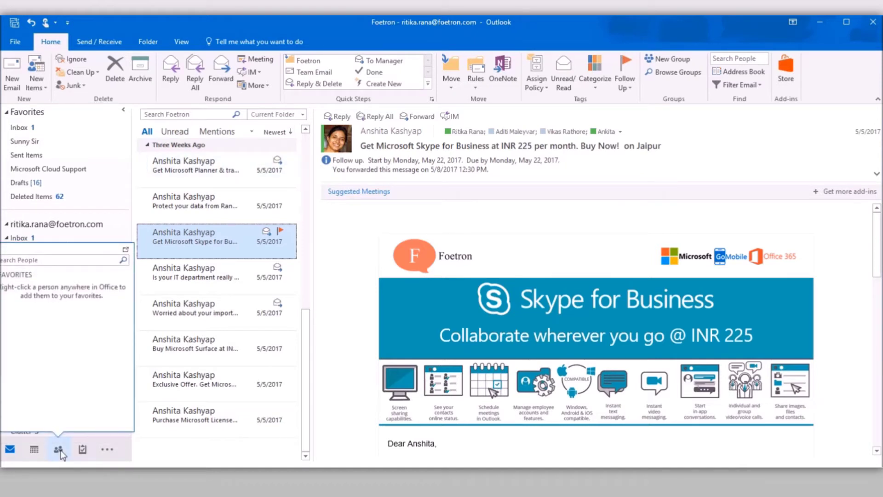
- Open People to show the Contacts folder with the Cloud Adoption contact card
{"action": "left_click", "coordinate": [60, 451]}
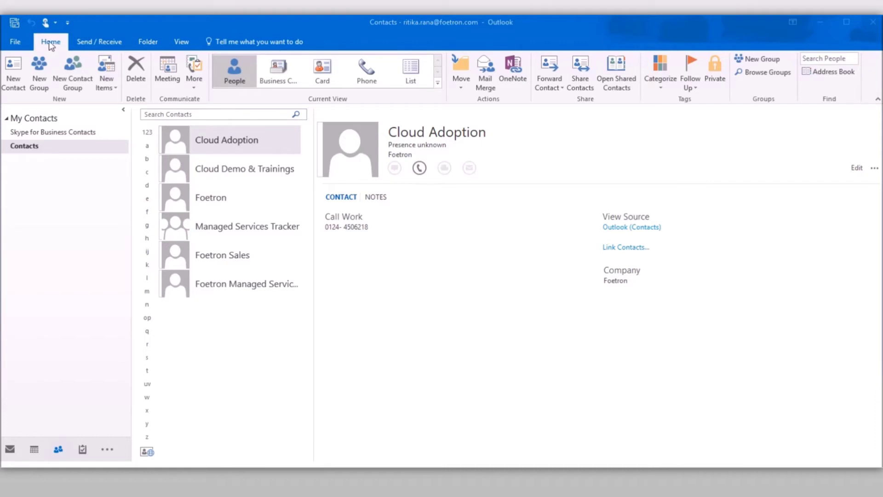
- Create a new contact group and name it 'Foetron Marketing Team'
{"action": "left_click", "coordinate": [70, 82]}
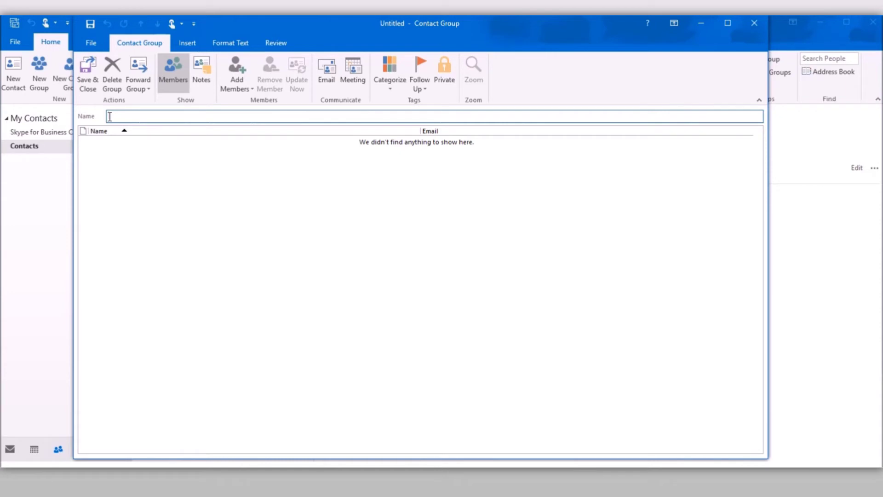
{"action": "type", "text": "Foetro"}
{"action": "type", "text": "n Mark"}
{"action": "type", "text": "eting "}
{"action": "type", "text": "Team"}
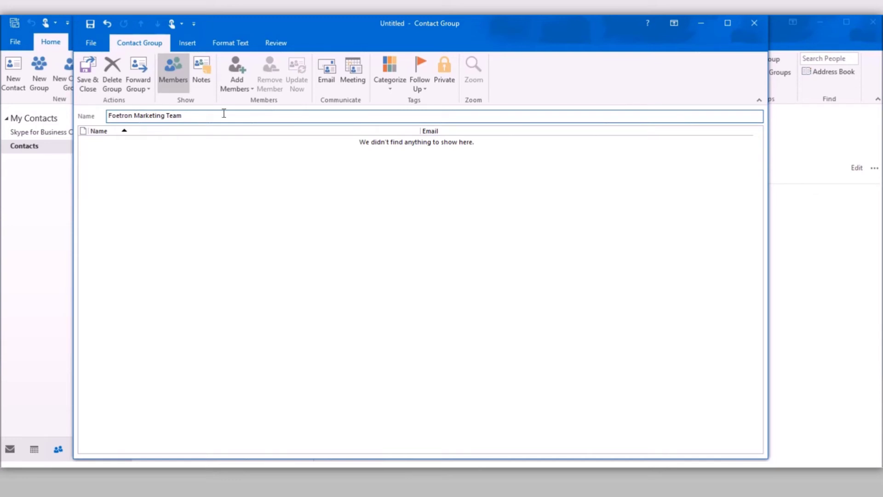
- Add the first colleague to the group from the address book
{"action": "left_click", "coordinate": [237, 87]}
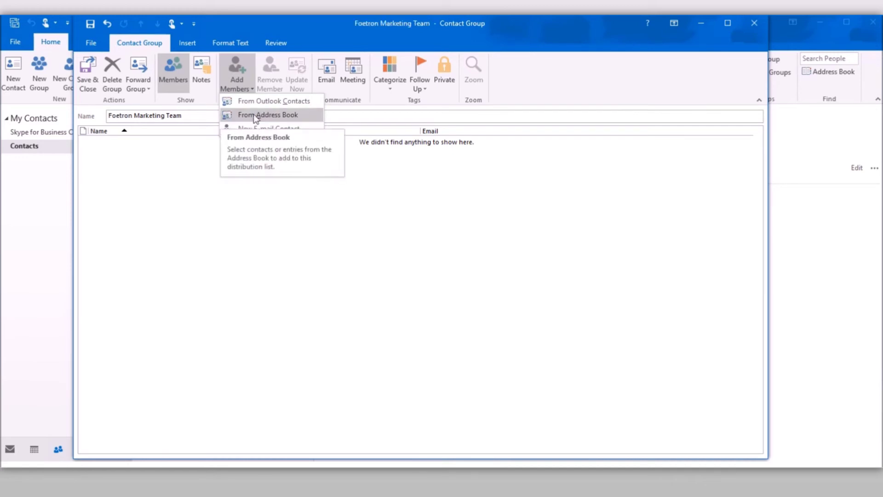
{"action": "left_click", "coordinate": [255, 115]}
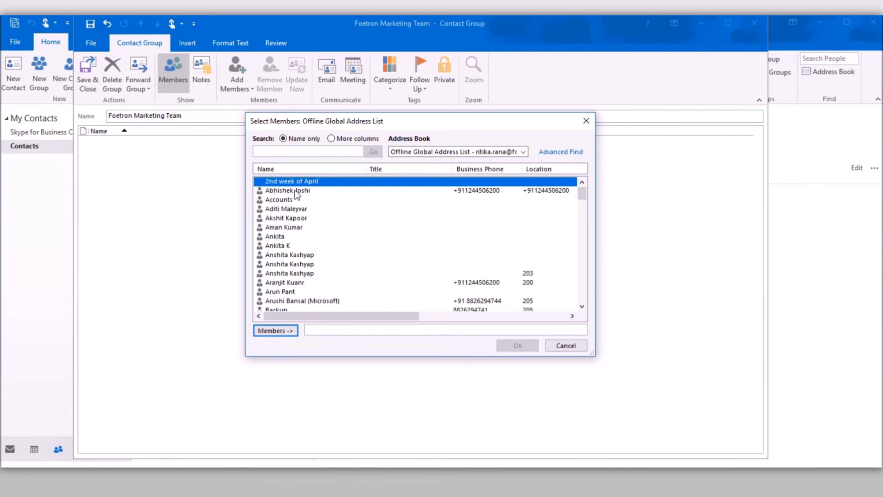
{"action": "left_click", "coordinate": [291, 211]}
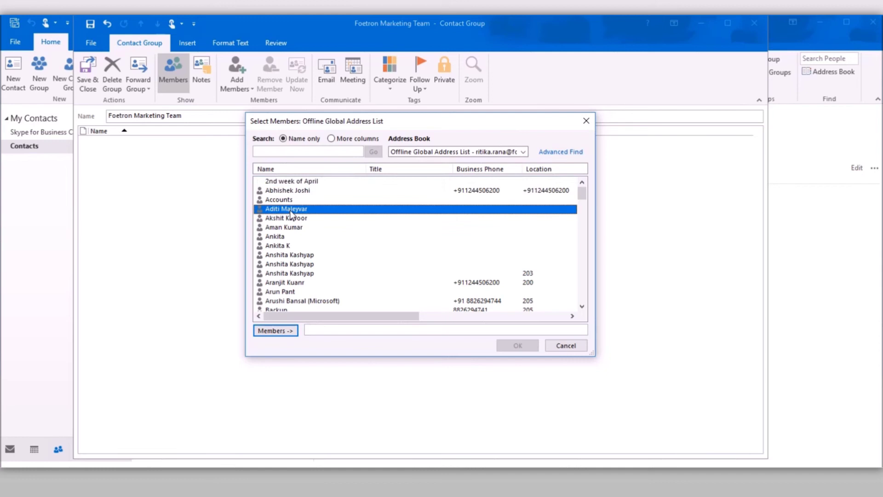
{"action": "left_click", "coordinate": [281, 331]}
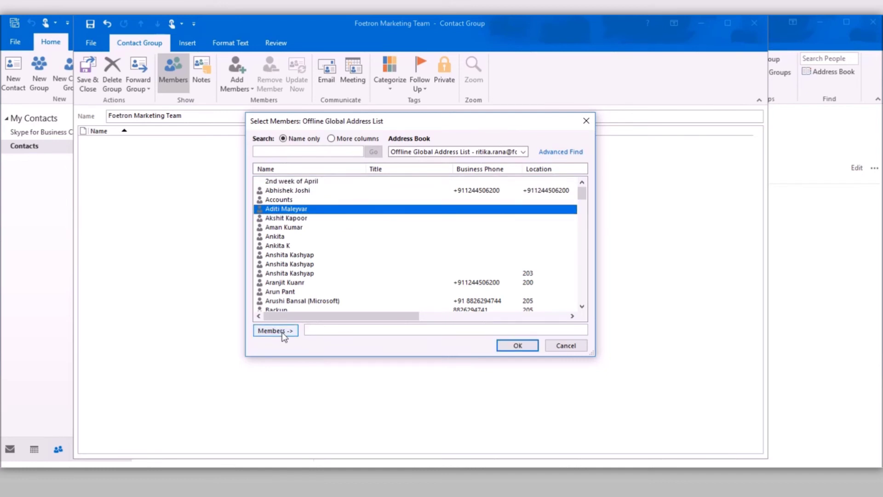
{"action": "left_click", "coordinate": [283, 332]}
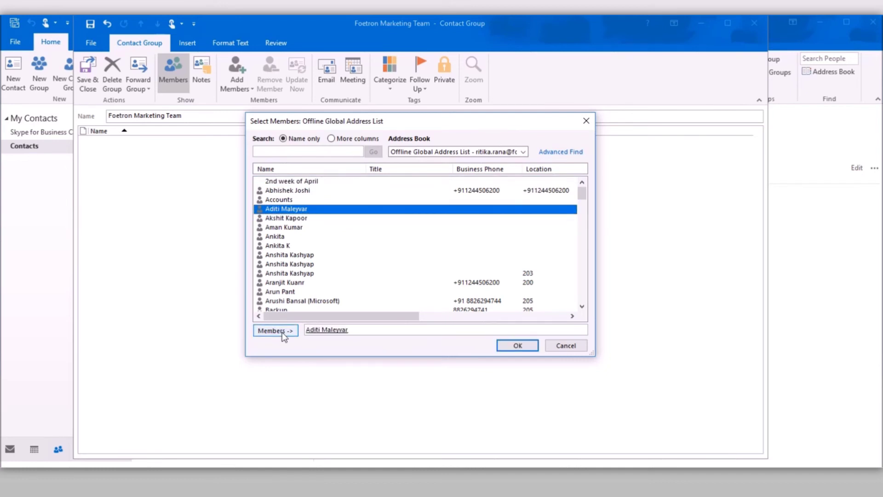
{"action": "left_click", "coordinate": [517, 350]}
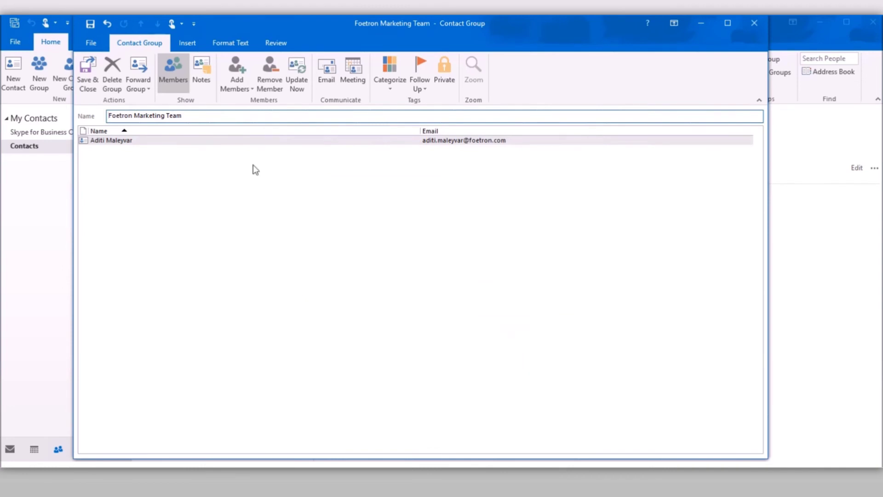
{"action": "left_click", "coordinate": [242, 95]}
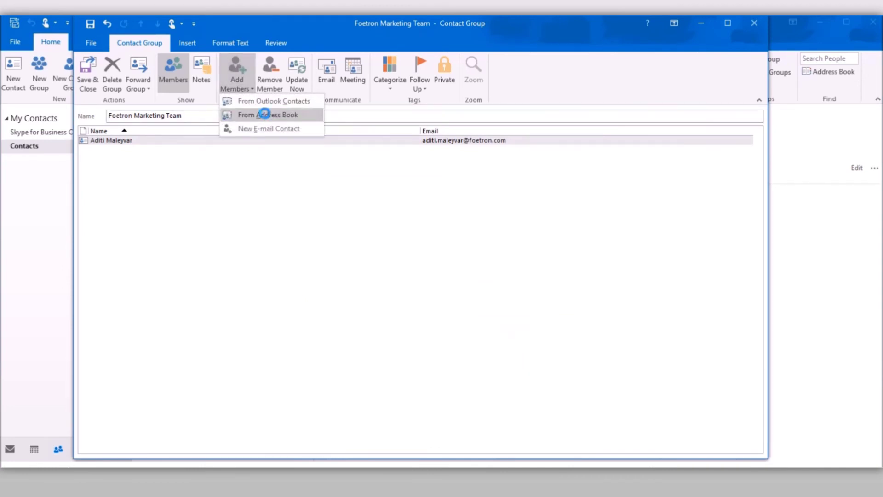
{"action": "left_click", "coordinate": [267, 115]}
{"action": "scroll", "coordinate": [321, 244], "scroll_direction": "down", "scroll_amount": 3}
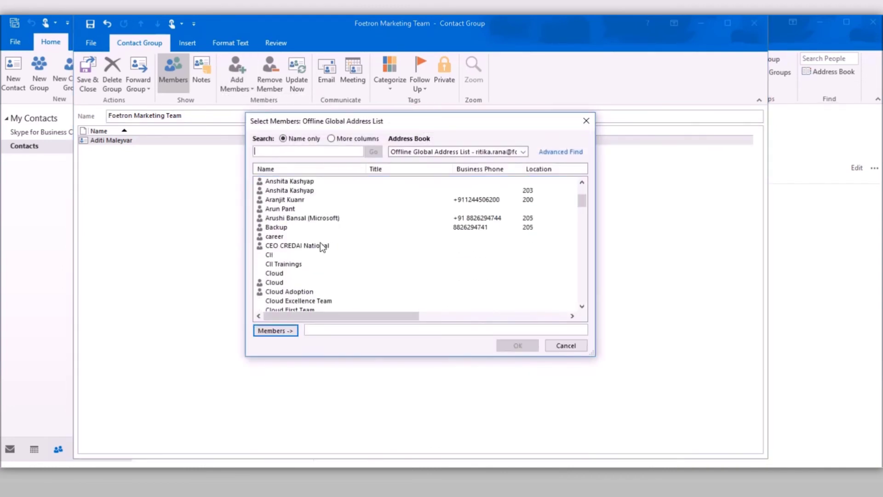
{"action": "left_click", "coordinate": [282, 191]}
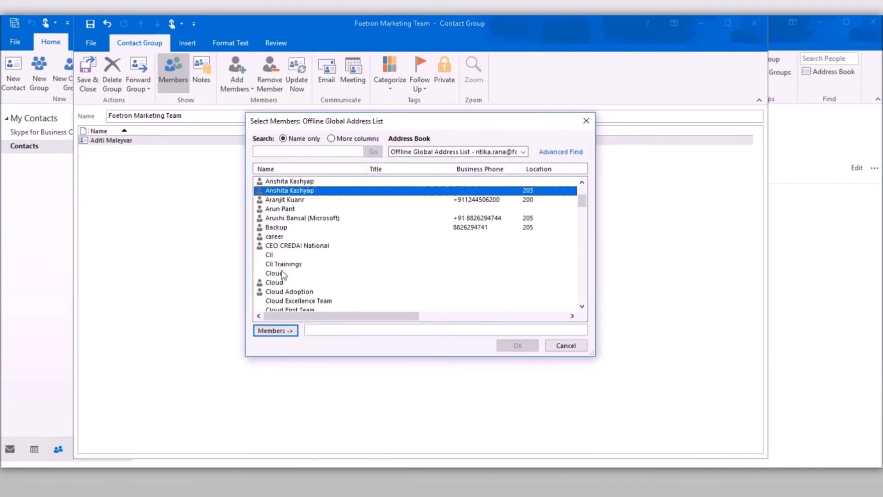
{"action": "left_click", "coordinate": [271, 331]}
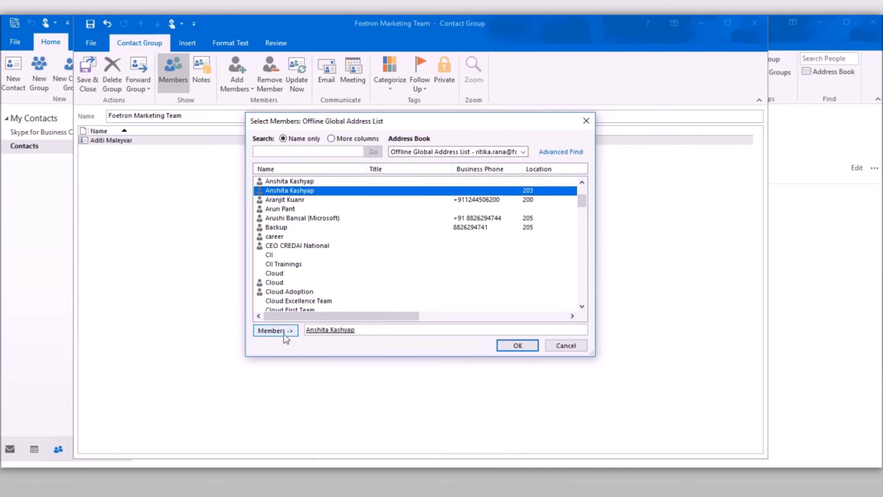
{"action": "left_click", "coordinate": [514, 346]}
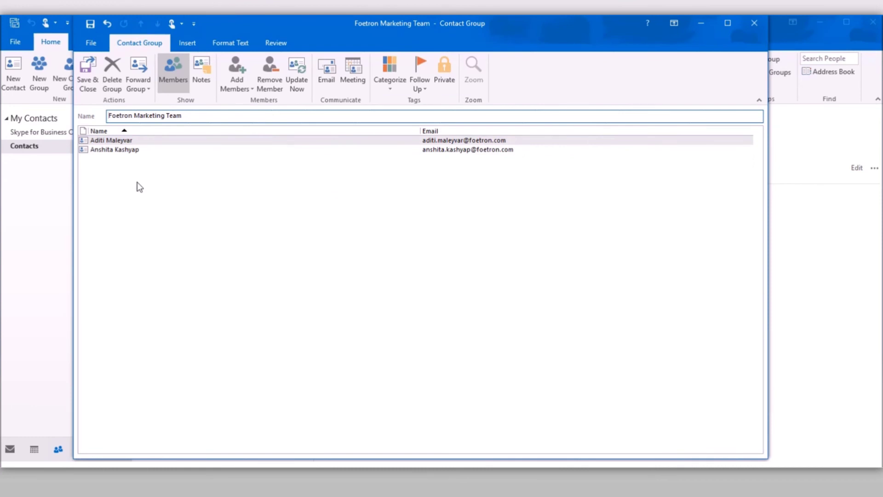
- Save and close the Foetron Marketing Team contact group
{"action": "left_click", "coordinate": [86, 88]}
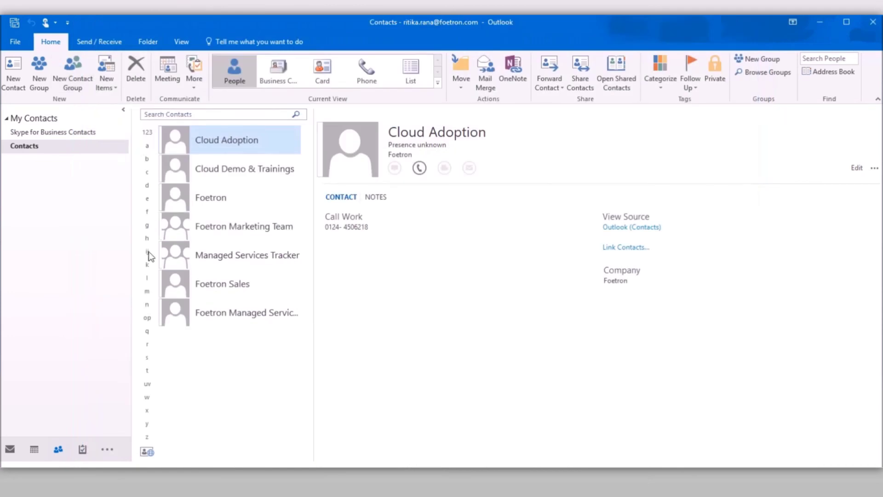